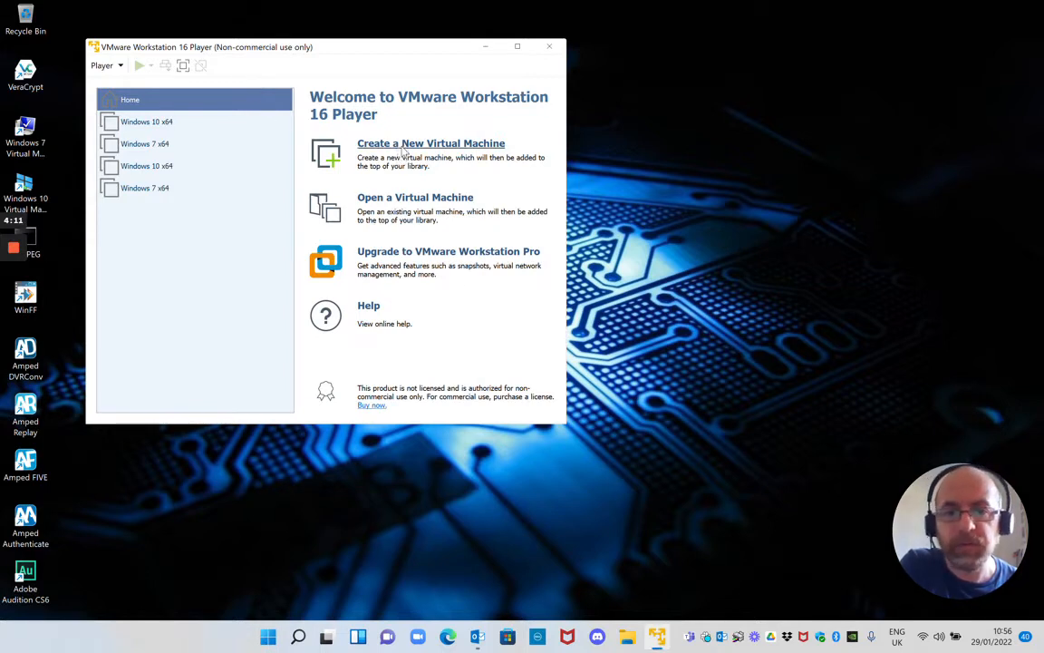
Start creating a new virtual machine with Windows XP Boot Image.iso as the installer disc image.
{"action": "left_click", "coordinate": [401, 151]}
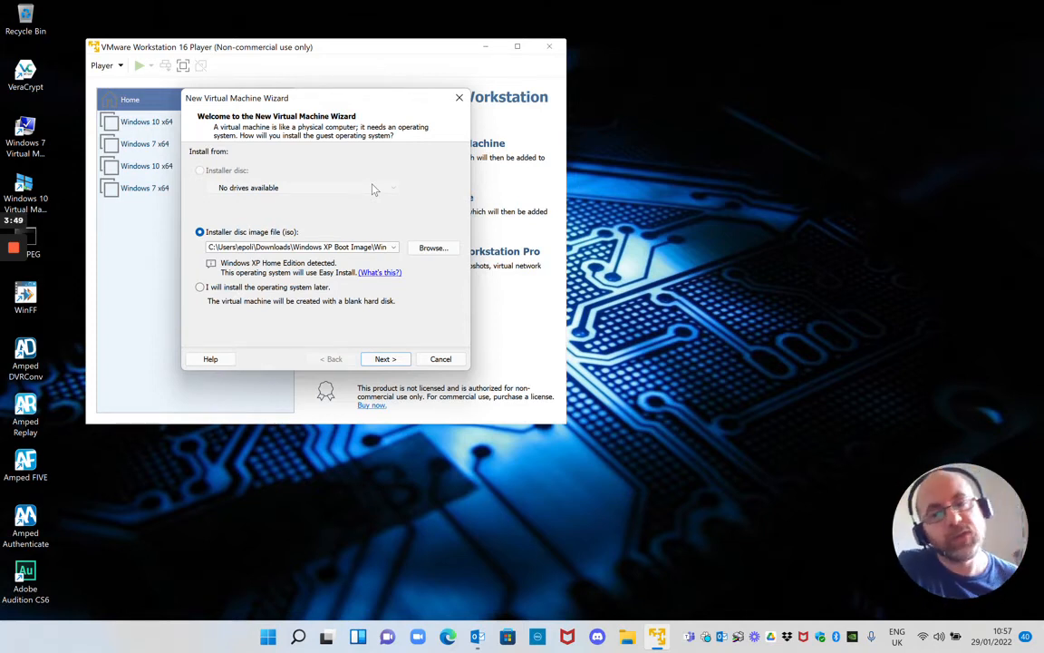
{"action": "left_click", "coordinate": [428, 254]}
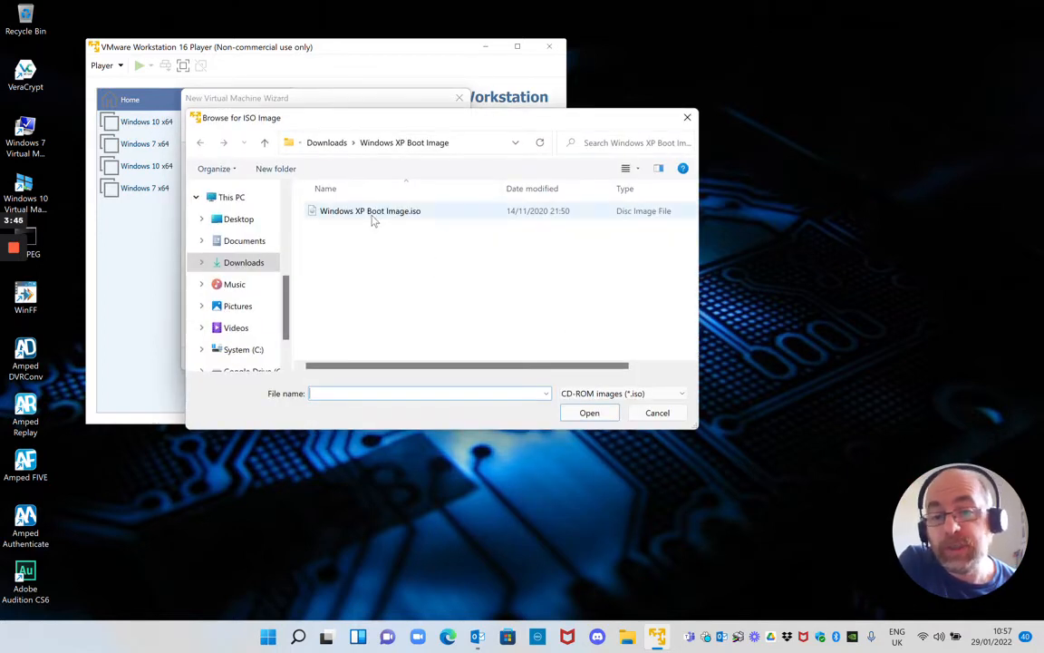
{"action": "left_click", "coordinate": [368, 215]}
{"action": "double_click", "coordinate": [368, 215]}
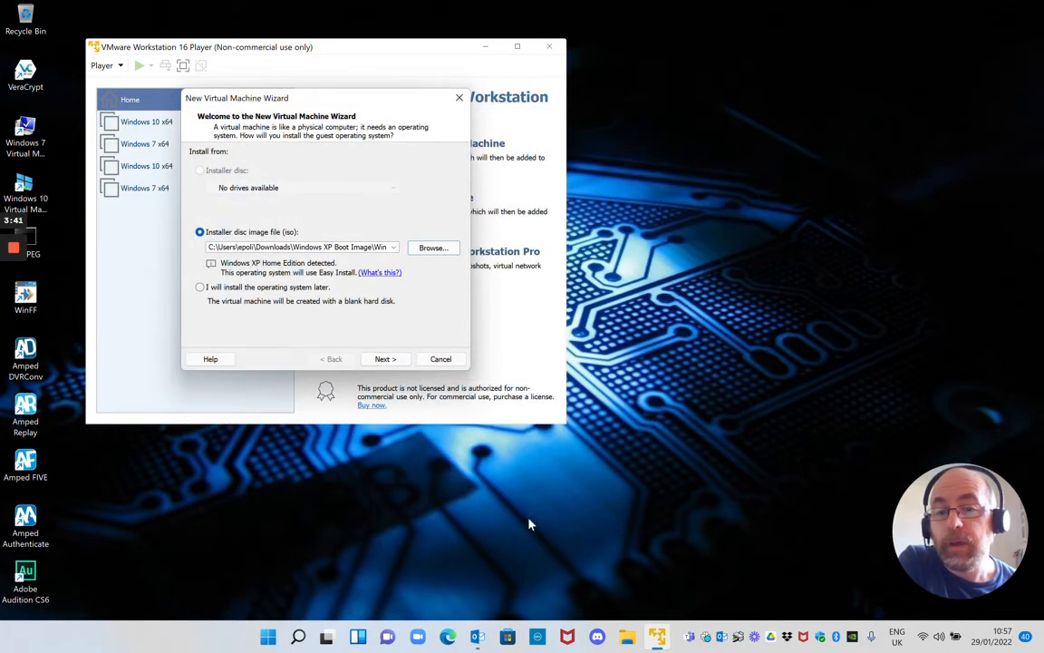
{"action": "left_click", "coordinate": [399, 358]}
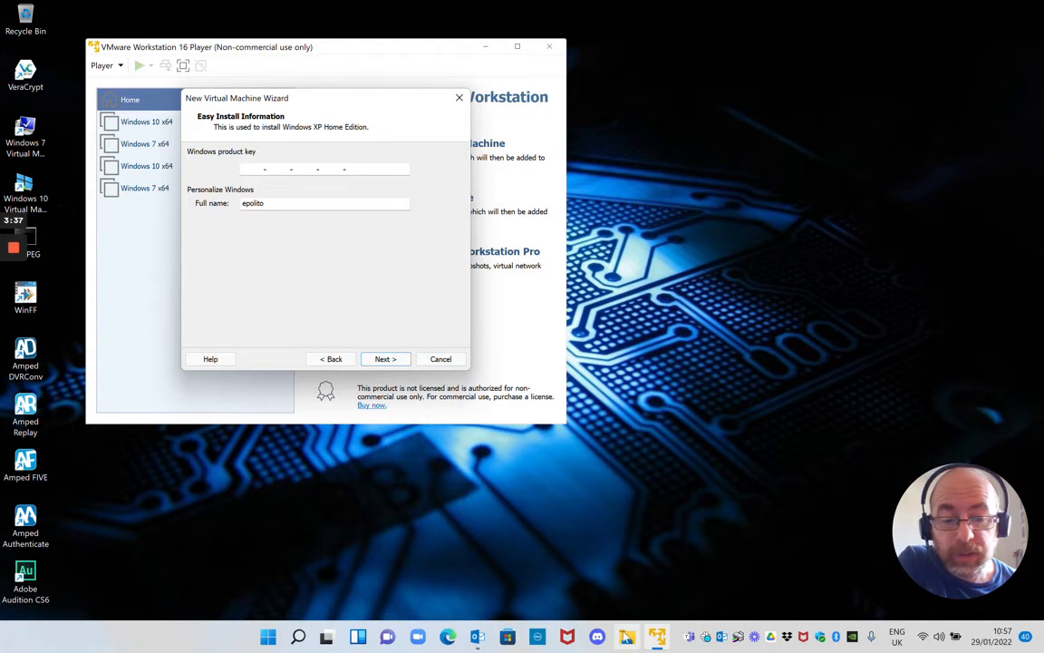
Copy the serial number from Serial.TXT in the Windows XP Boot Image folder and paste it as the Windows product key, continuing the wizard.
{"action": "left_click", "coordinate": [626, 636]}
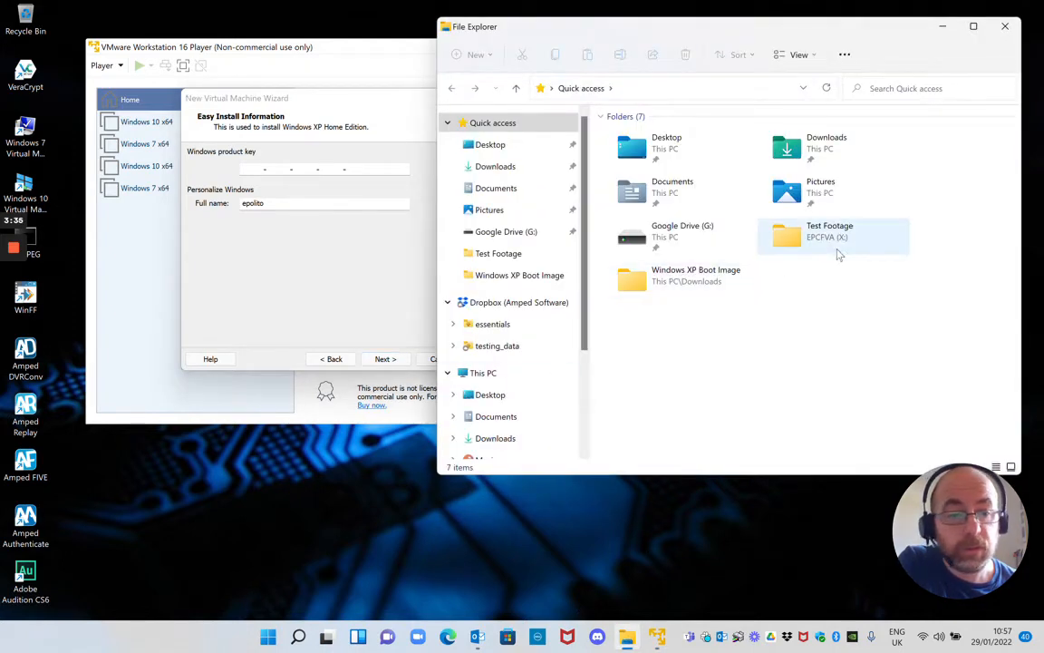
{"action": "double_click", "coordinate": [699, 287]}
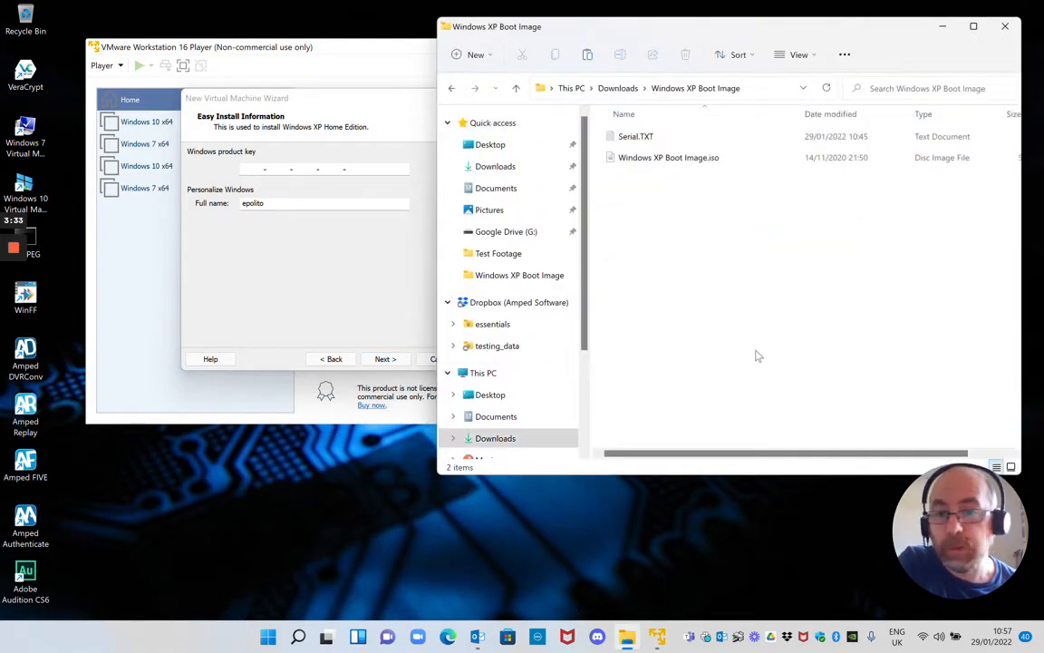
{"action": "double_click", "coordinate": [627, 137]}
{"action": "left_click_drag", "start_coordinate": [894, 55], "coordinate": [736, 55]}
{"action": "key", "text": "ctrl+c"}
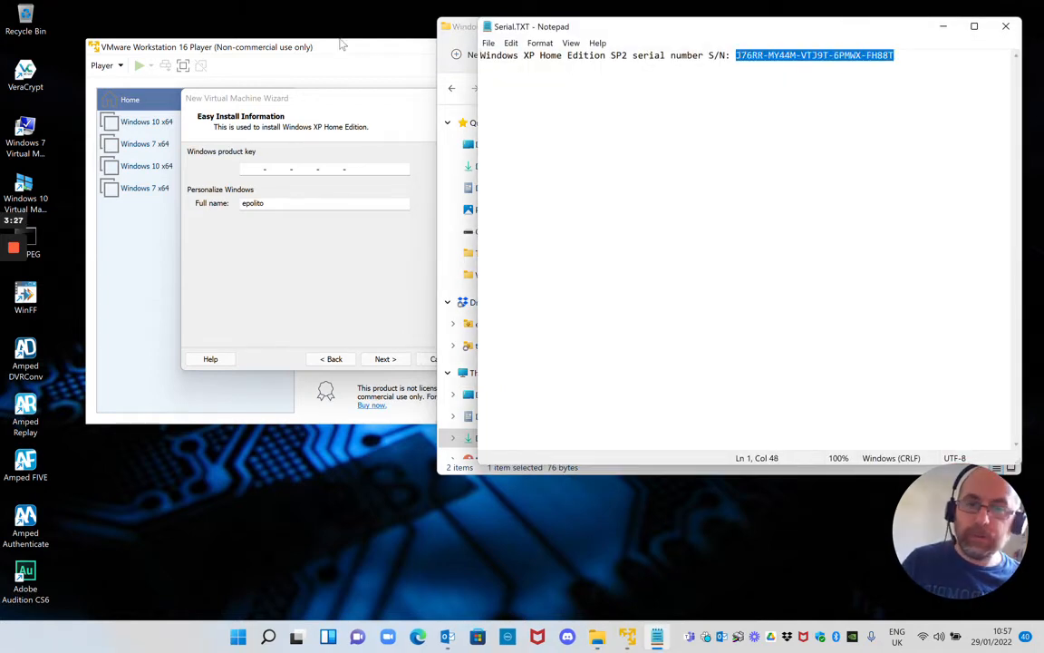
{"action": "left_click", "coordinate": [241, 169]}
{"action": "key", "text": "ctrl+v"}
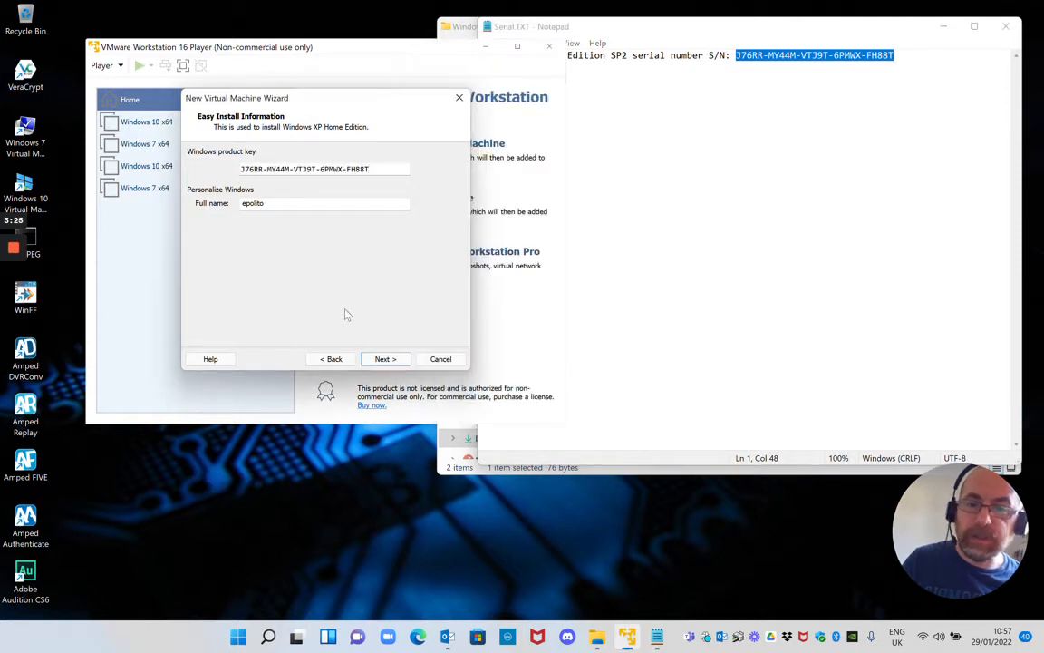
{"action": "left_click", "coordinate": [383, 359]}
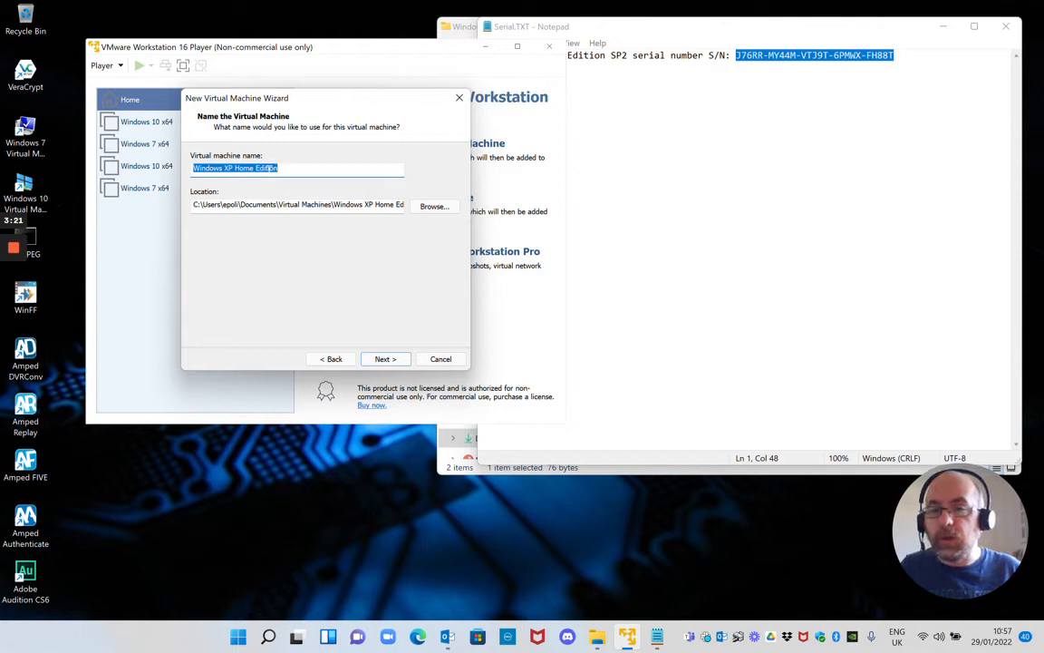
Name the virtual machine Windows XP Home x86.
{"action": "key", "text": "End"}
{"action": "key", "text": "ctrl+shift+Left"}
{"action": "type", "text": "x86"}
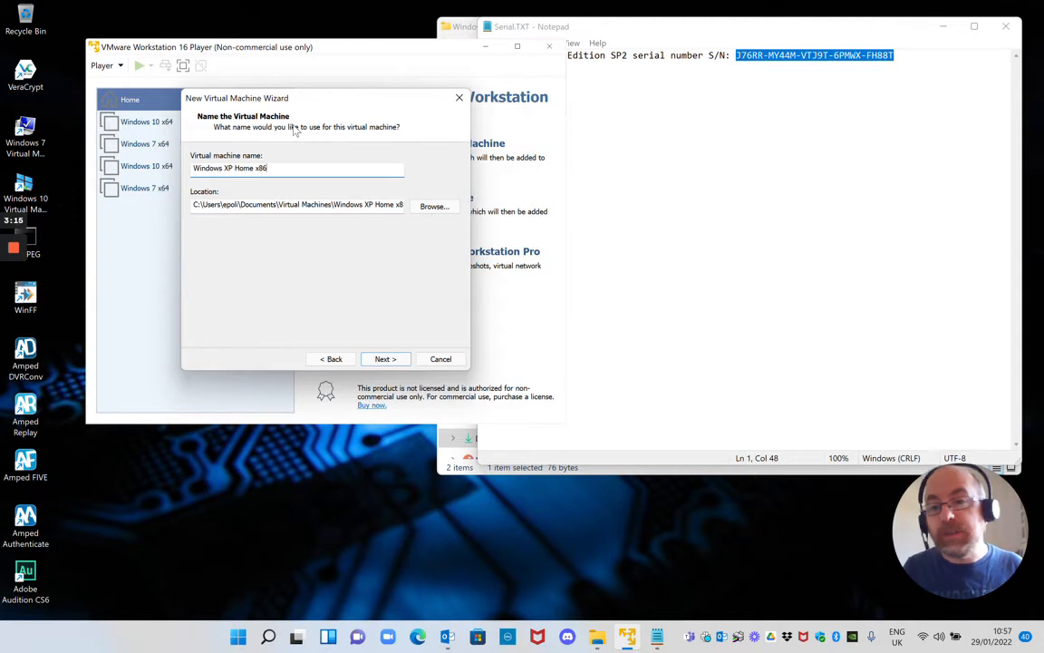
Set the virtual machine's location to the VMWare Windows XP x86 folder on the C: drive and continue to the disk settings.
{"action": "left_click", "coordinate": [435, 207]}
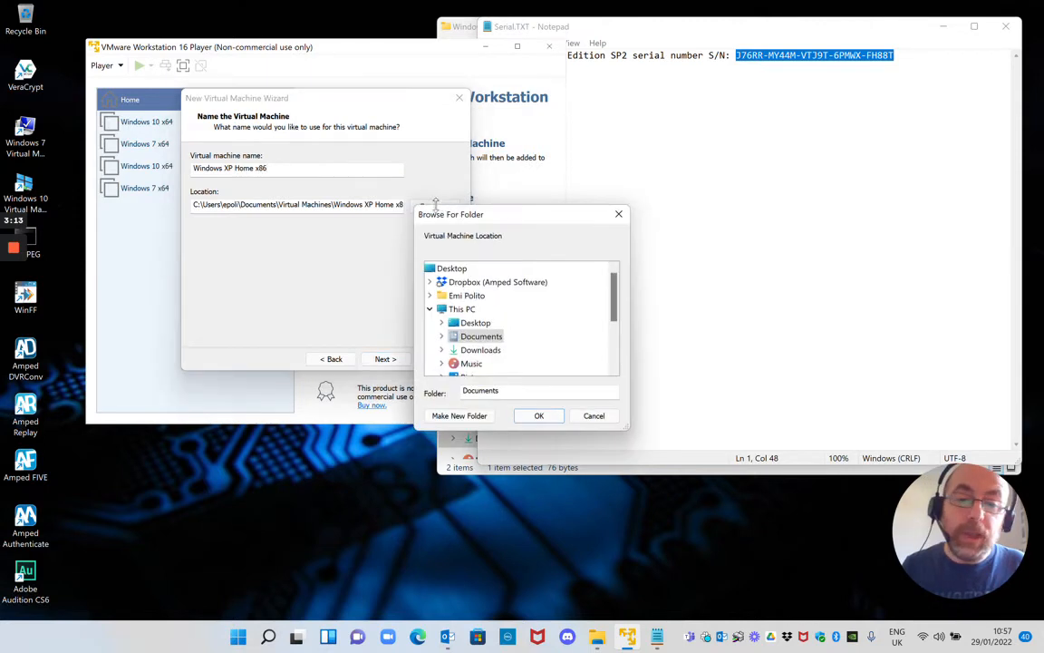
{"action": "scroll", "coordinate": [526, 318], "scroll_direction": "down", "scroll_amount": 1}
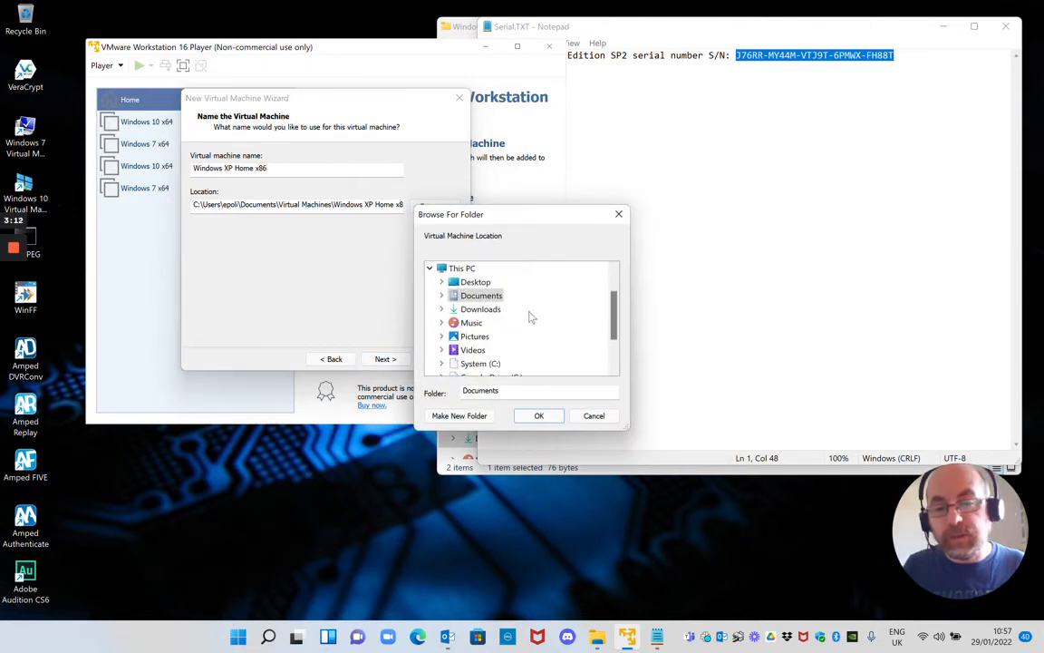
{"action": "double_click", "coordinate": [476, 363]}
{"action": "scroll", "coordinate": [555, 342], "scroll_direction": "down", "scroll_amount": 8}
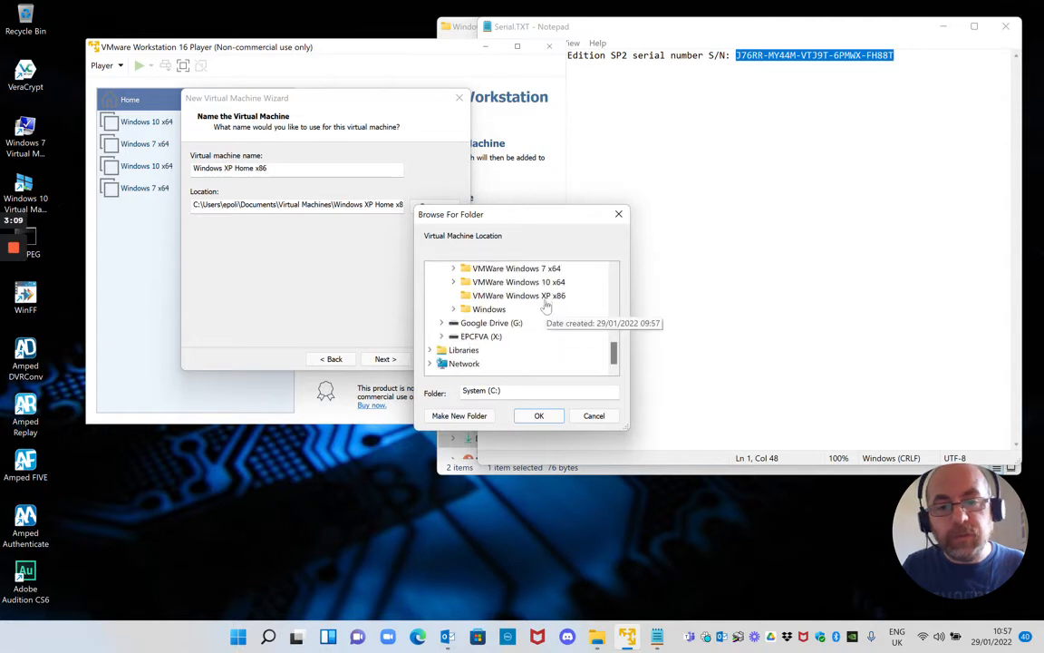
{"action": "left_click", "coordinate": [535, 299]}
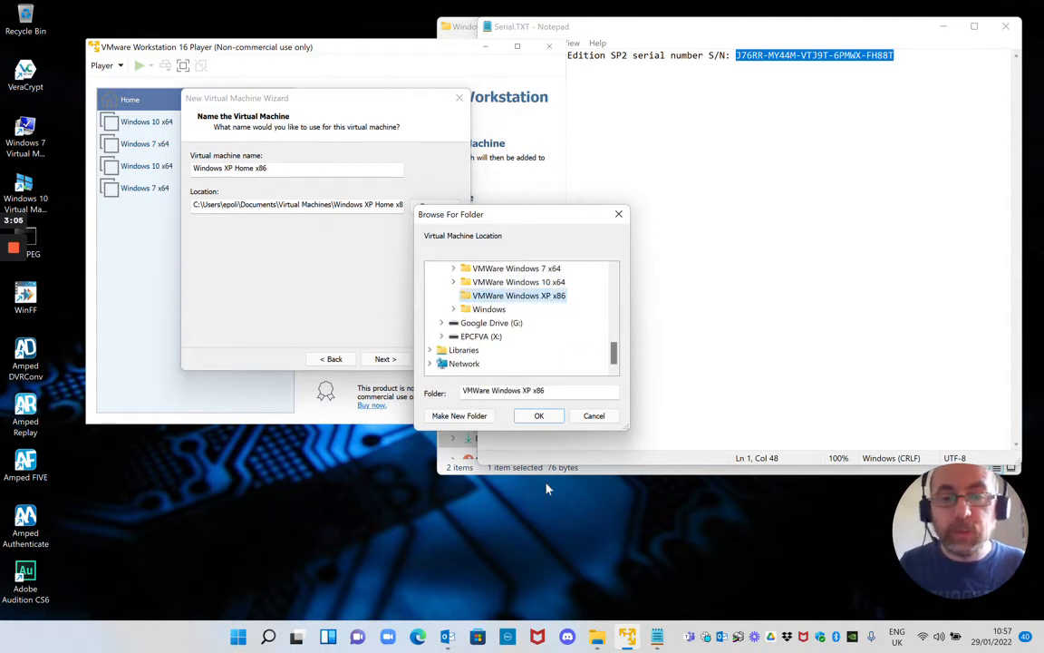
{"action": "left_click", "coordinate": [537, 419]}
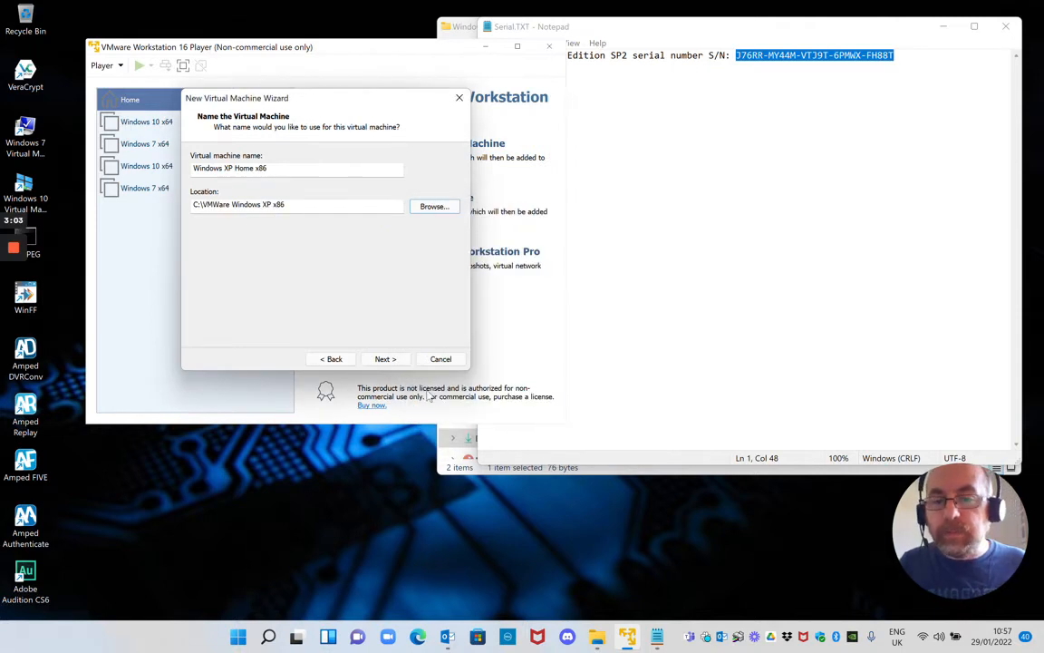
{"action": "left_click", "coordinate": [390, 361]}
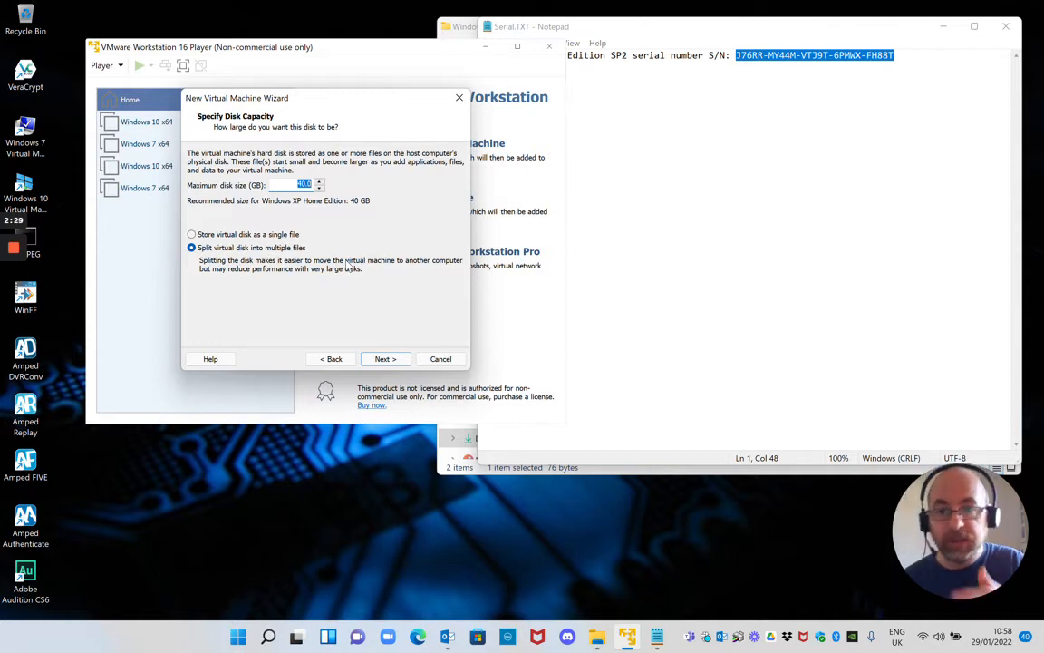
Store the virtual disk as a single file and finish creating the virtual machine, postponing the VMware Tools download.
{"action": "left_click", "coordinate": [237, 234]}
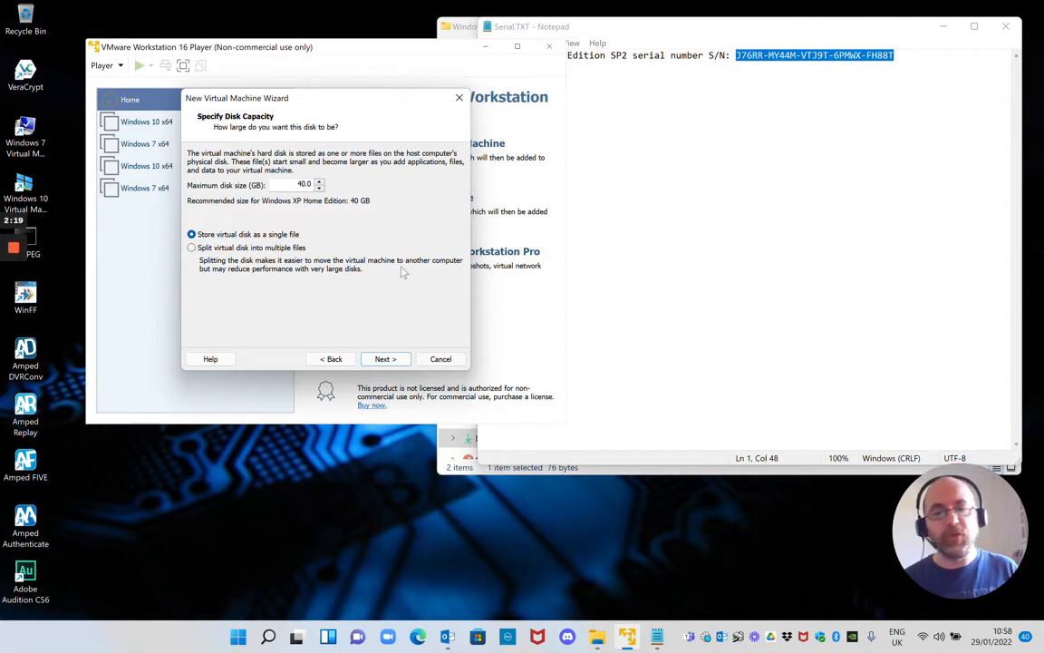
{"action": "left_click", "coordinate": [385, 359]}
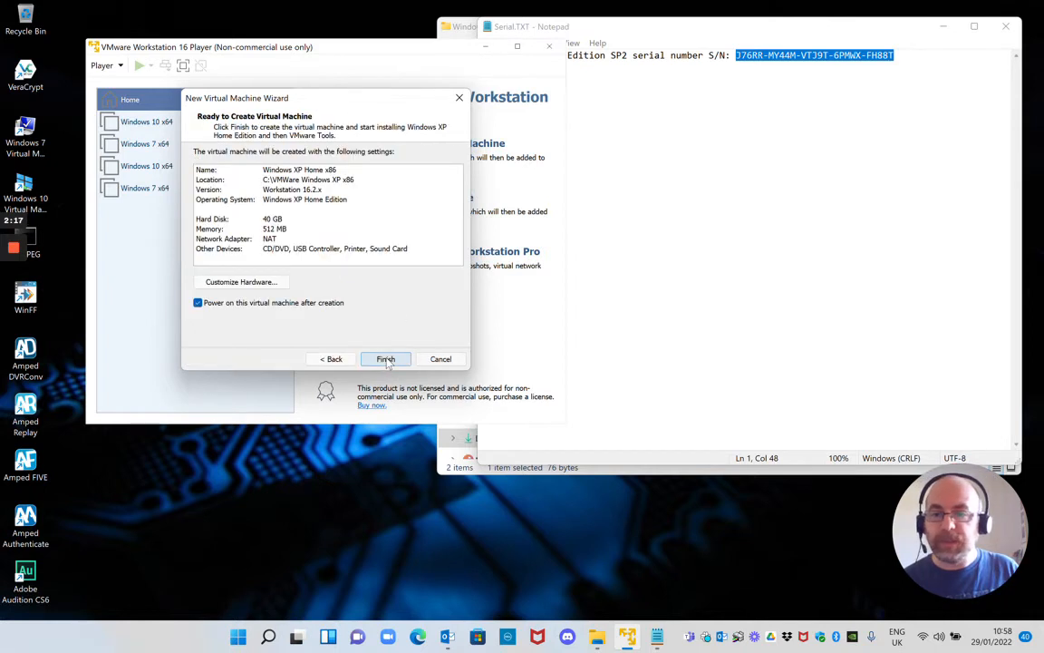
{"action": "left_click", "coordinate": [387, 360]}
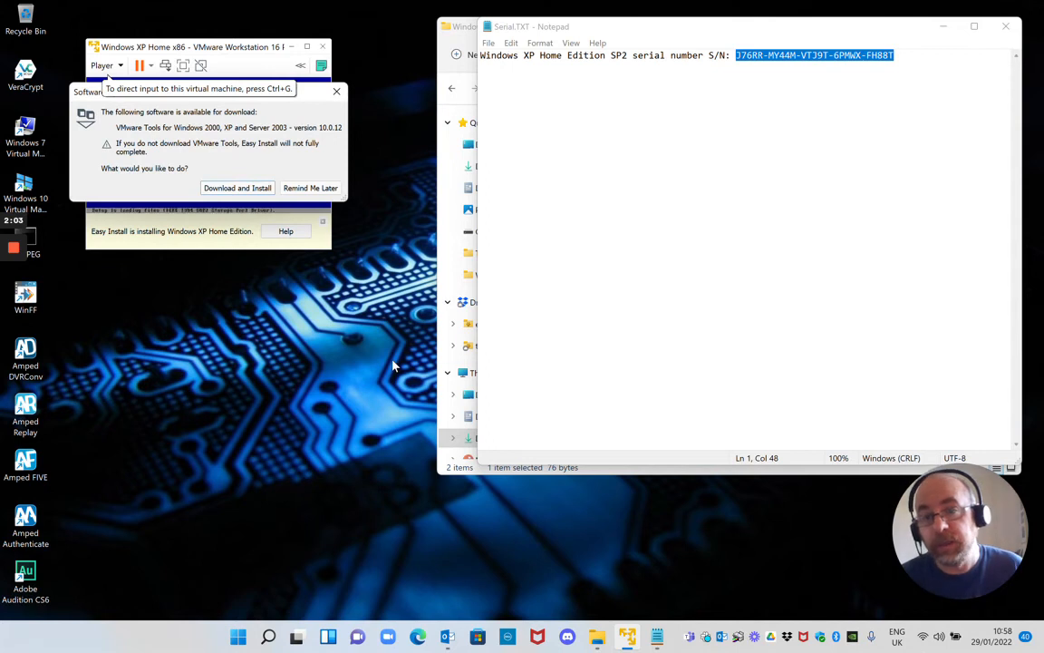
{"action": "left_click", "coordinate": [303, 188]}
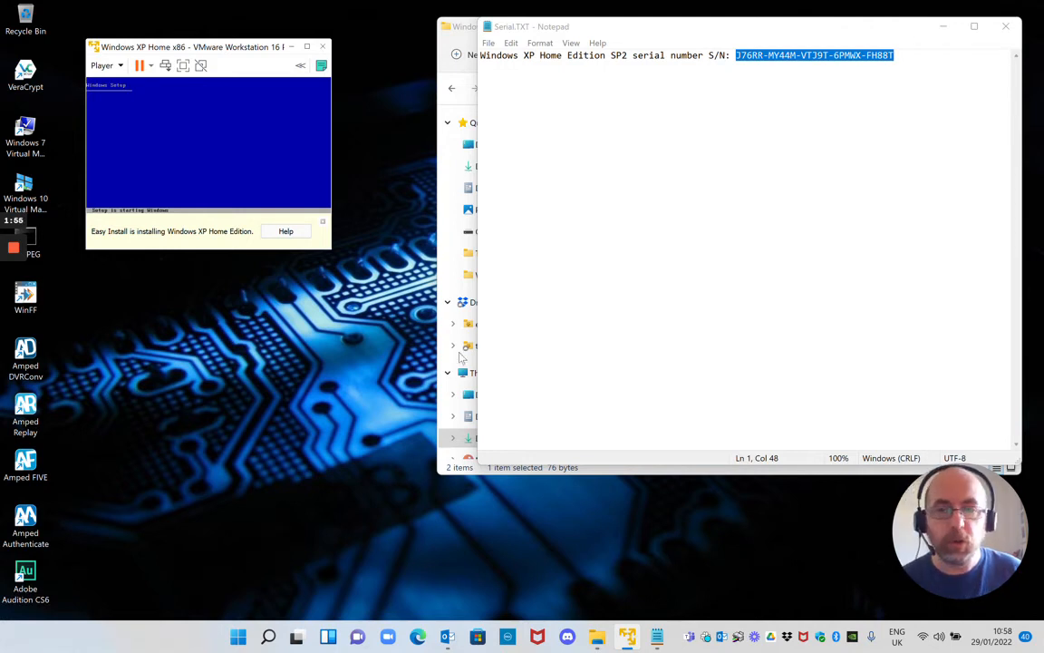
{"action": "mouse_move", "coordinate": [16, 251]}
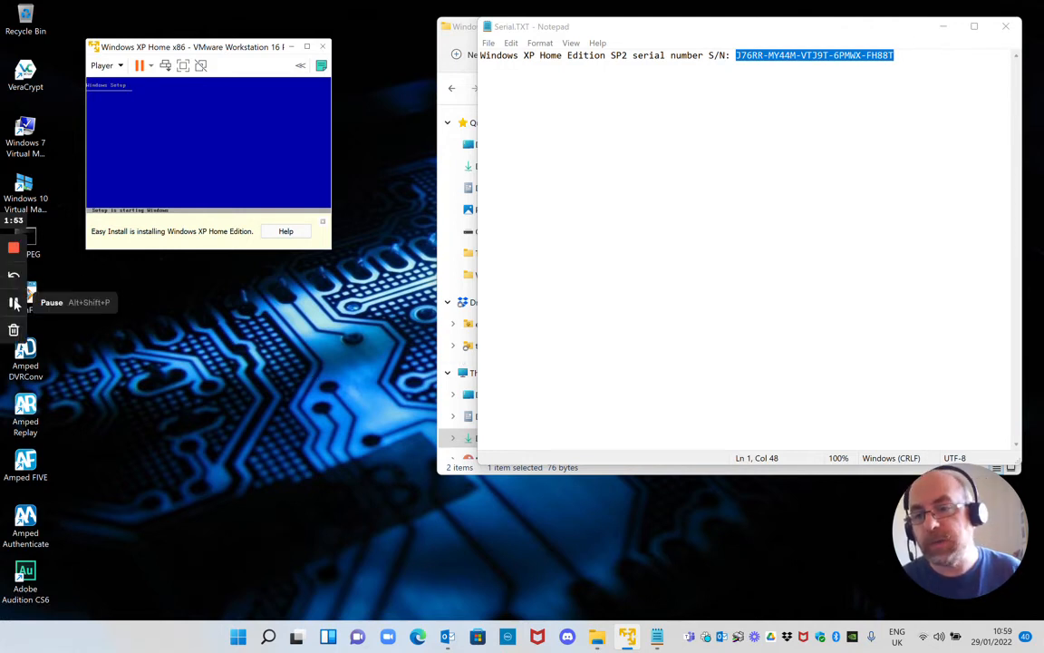
{"action": "left_click", "coordinate": [12, 302]}
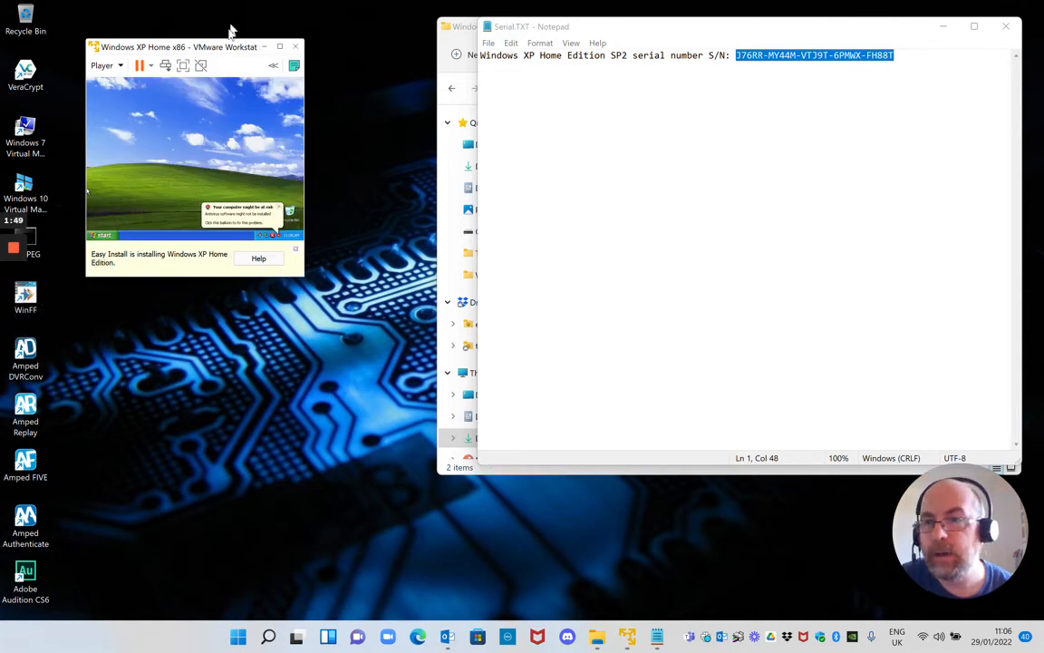
{"action": "left_click", "coordinate": [226, 54]}
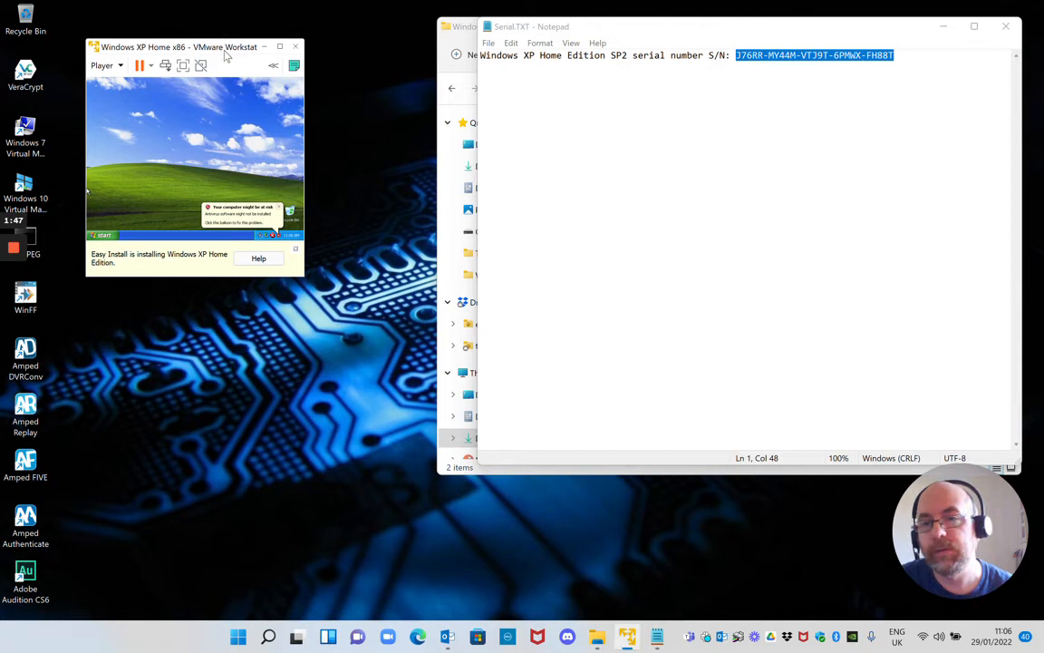
{"action": "right_click", "coordinate": [212, 139]}
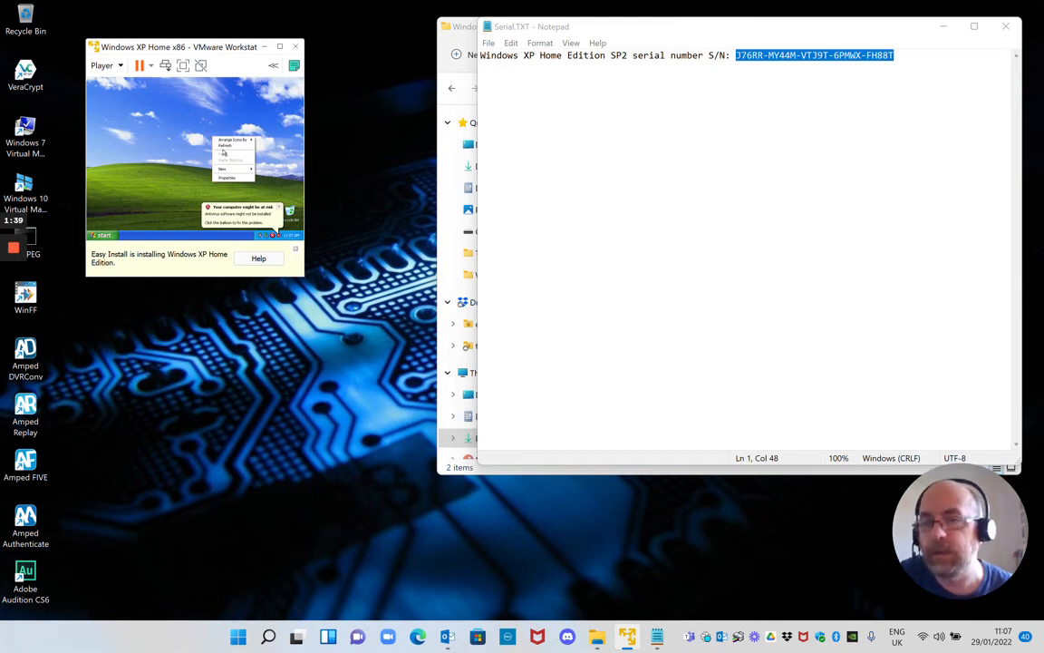
{"action": "mouse_move", "coordinate": [226, 169]}
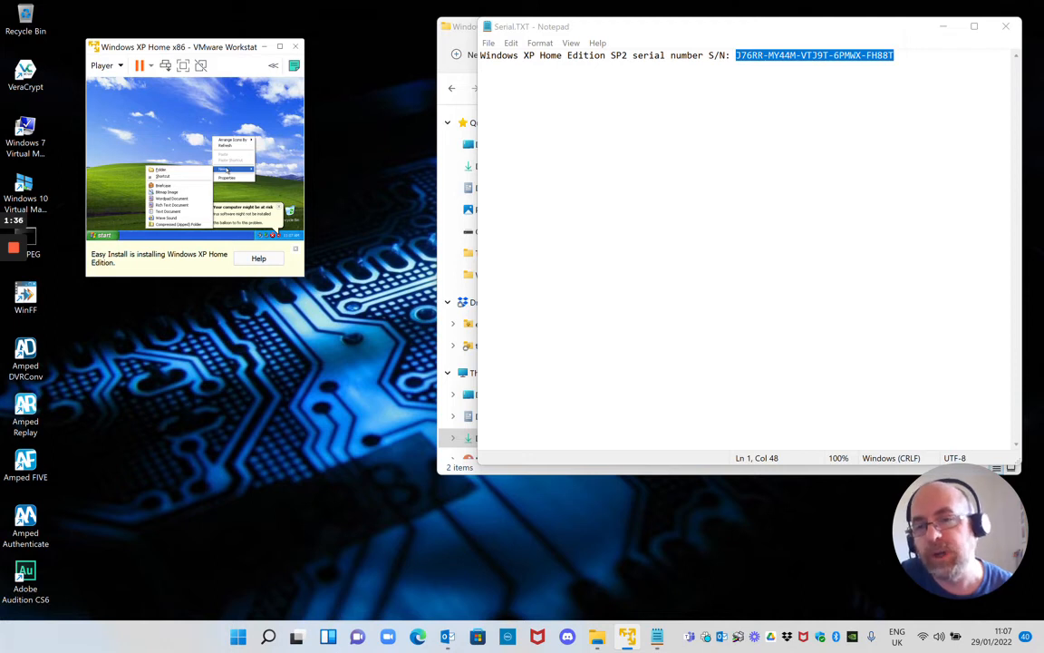
{"action": "right_click", "coordinate": [150, 135]}
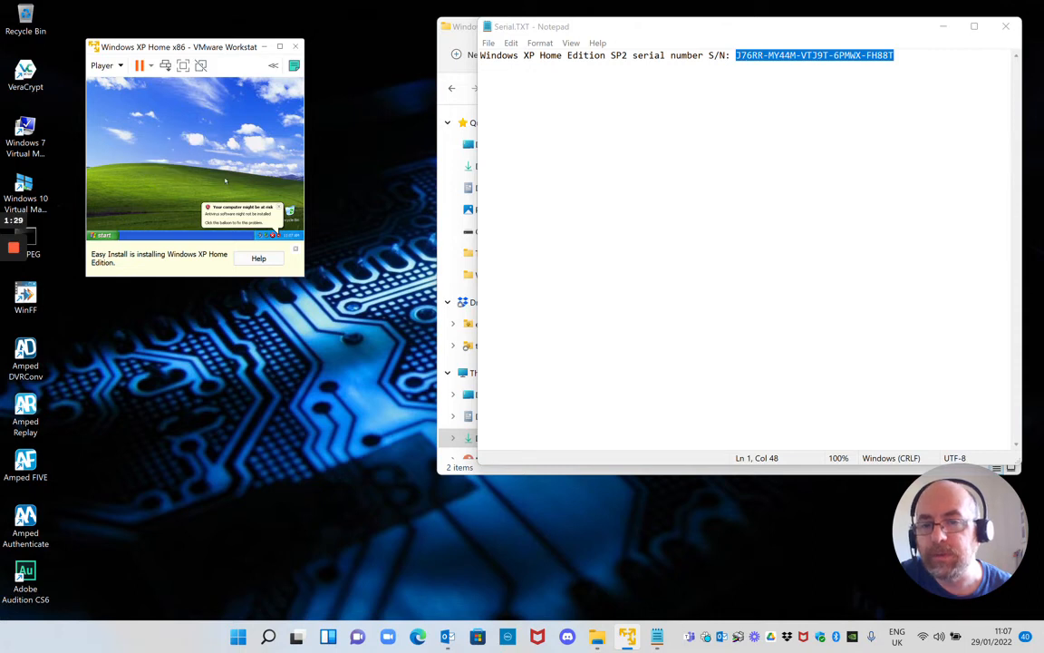
Raise the Windows XP guest's screen resolution to 1920 by 1440 pixels, keep the new setting and move the virtual machine window slightly up.
{"action": "right_click", "coordinate": [235, 121]}
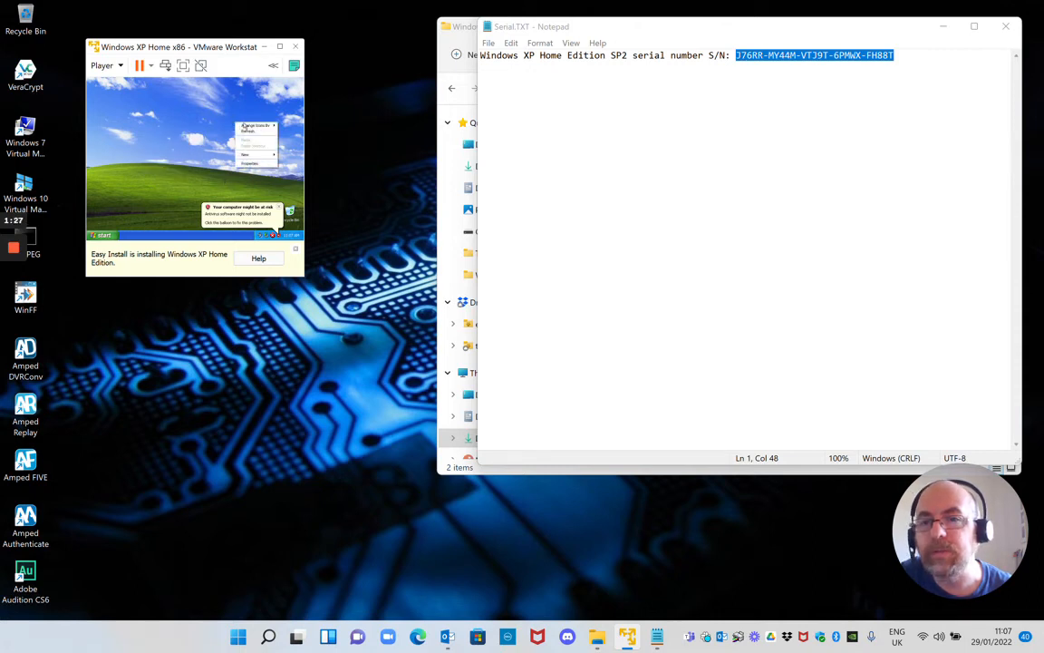
{"action": "left_click", "coordinate": [248, 162]}
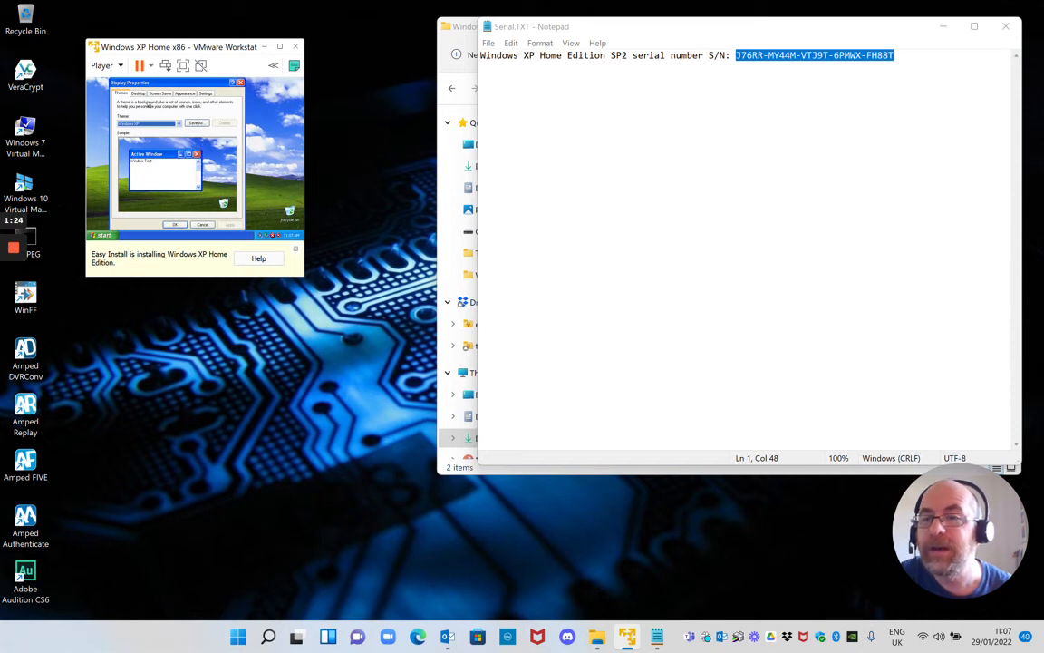
{"action": "left_click", "coordinate": [207, 94]}
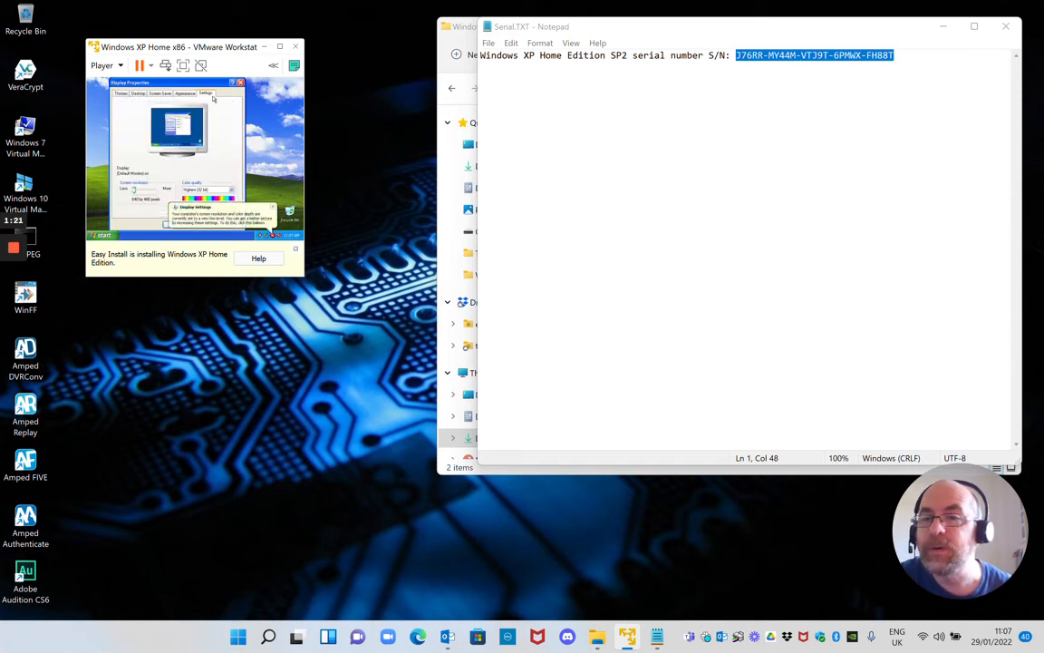
{"action": "left_click_drag", "start_coordinate": [133, 188], "coordinate": [153, 190]}
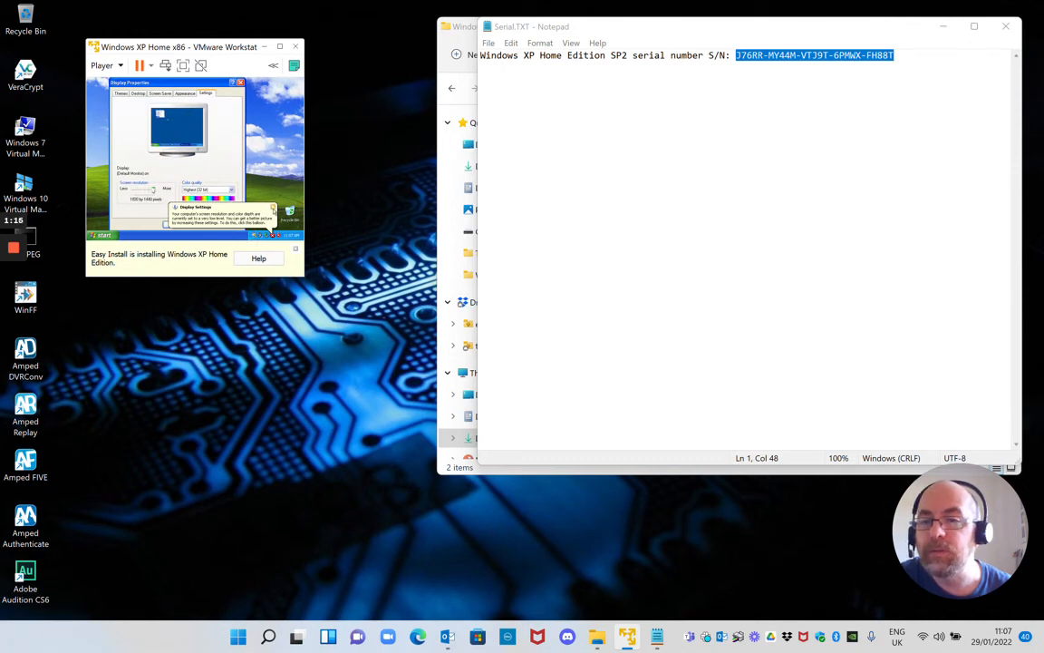
{"action": "left_click", "coordinate": [184, 225]}
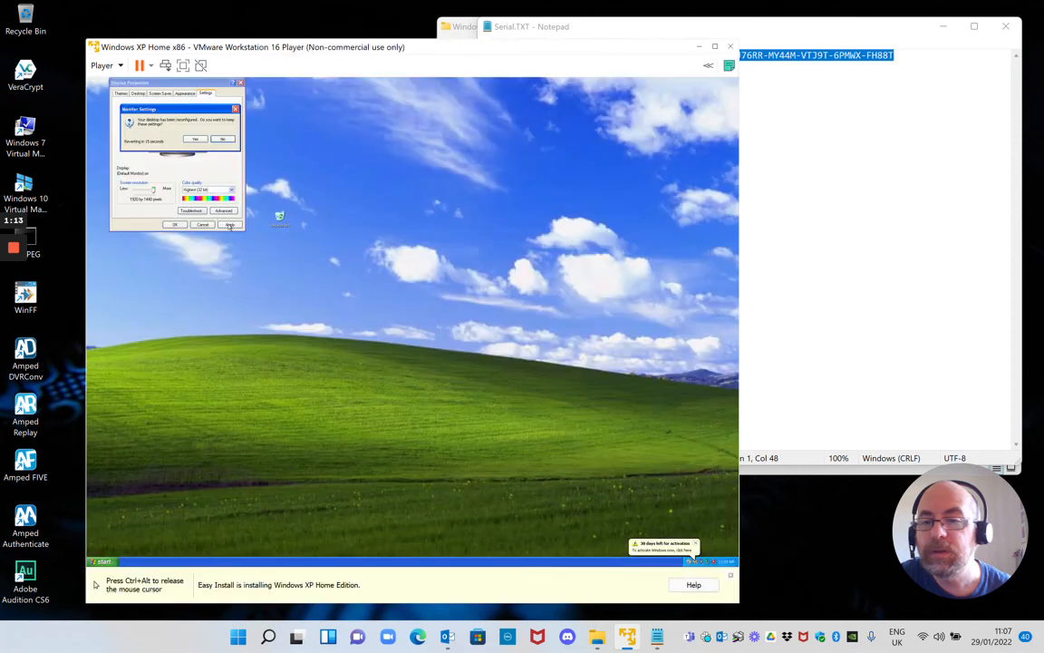
{"action": "left_click", "coordinate": [195, 139]}
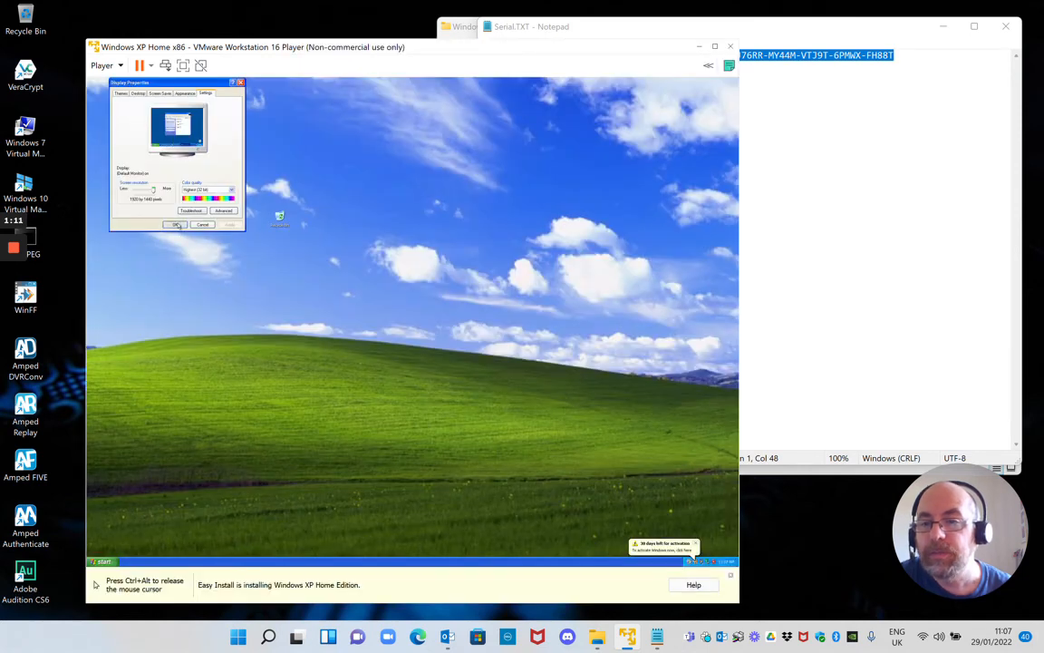
{"action": "left_click_drag", "start_coordinate": [380, 46], "coordinate": [373, 29]}
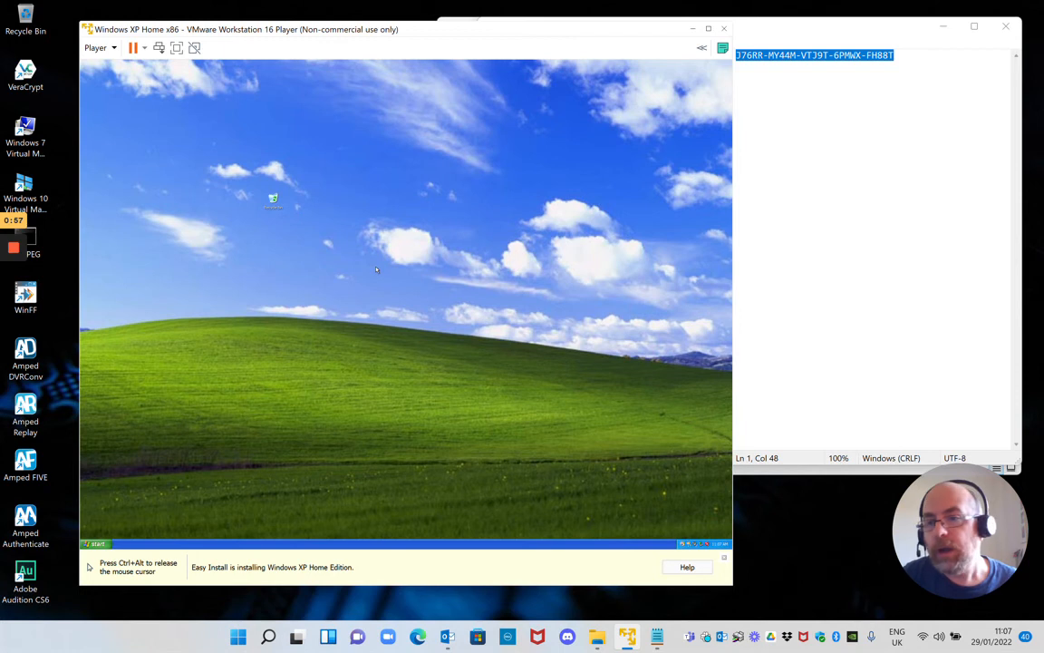
Release the mouse cursor from the virtual machine and open the host's Start menu.
{"action": "key", "text": "ctrl+alt"}
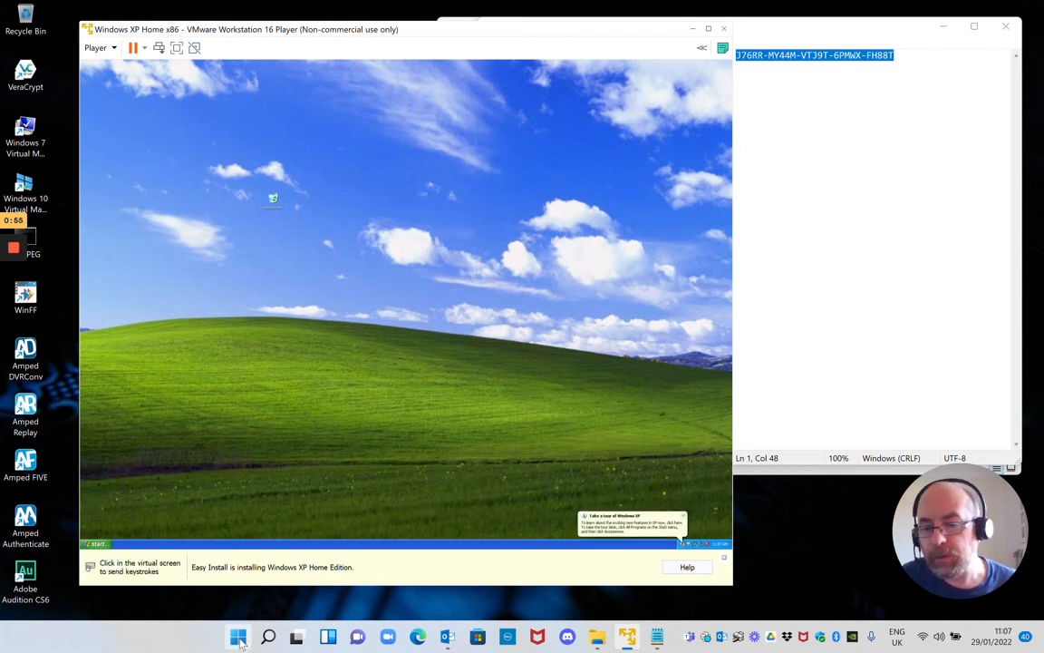
{"action": "left_click", "coordinate": [238, 638]}
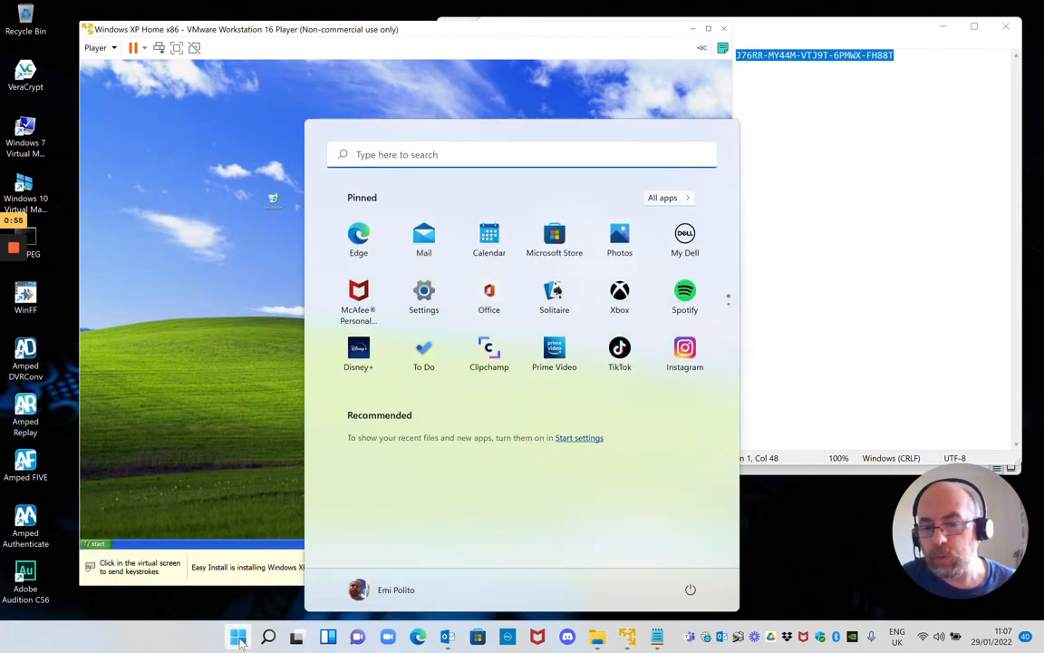
Return to the Windows XP virtual machine window, release its cursor to the host once, and give input control back to the guest.
{"action": "left_click", "coordinate": [628, 638]}
{"action": "left_click", "coordinate": [627, 639]}
{"action": "left_click", "coordinate": [627, 638]}
{"action": "left_click", "coordinate": [306, 518]}
{"action": "key", "text": "ctrl+alt"}
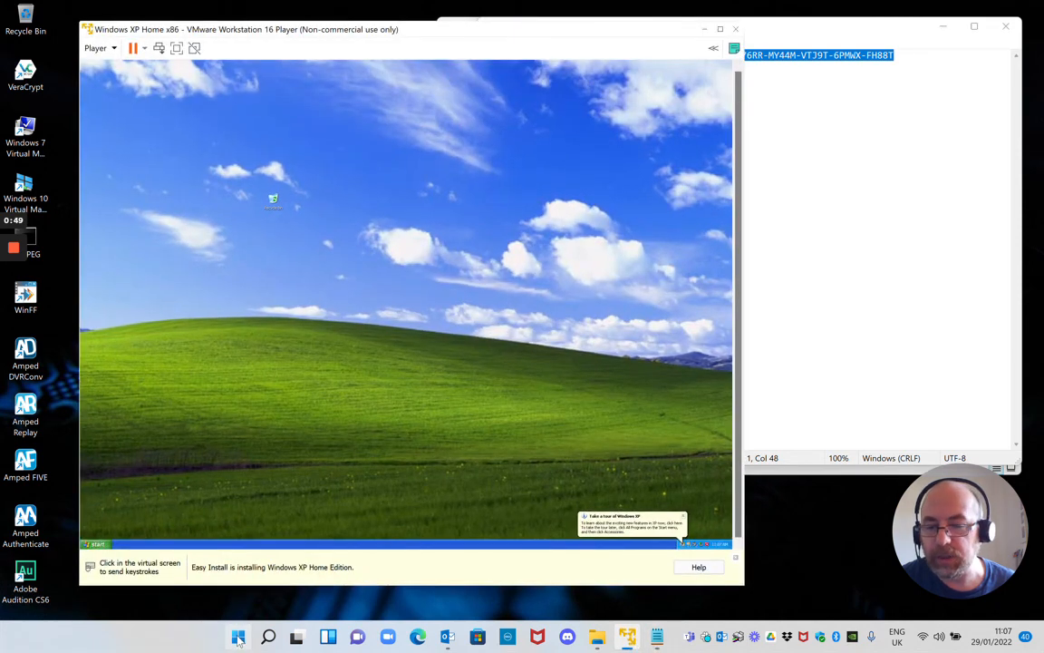
{"action": "key", "text": "super"}
{"action": "left_click", "coordinate": [194, 468]}
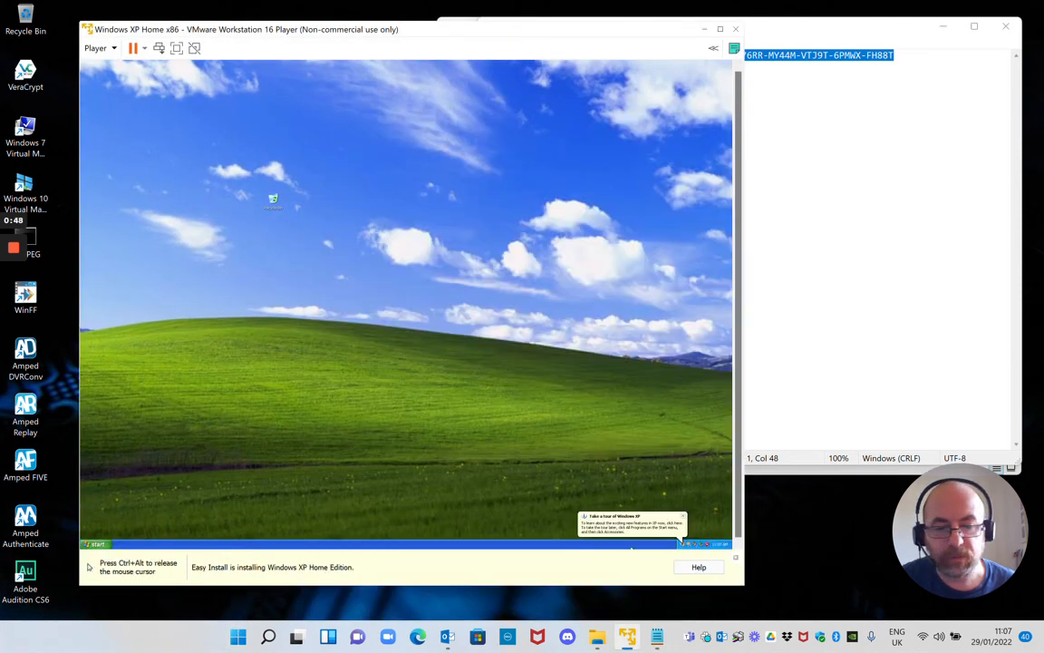
Turn off the Windows XP guest from within its own operating system.
{"action": "left_click", "coordinate": [94, 545]}
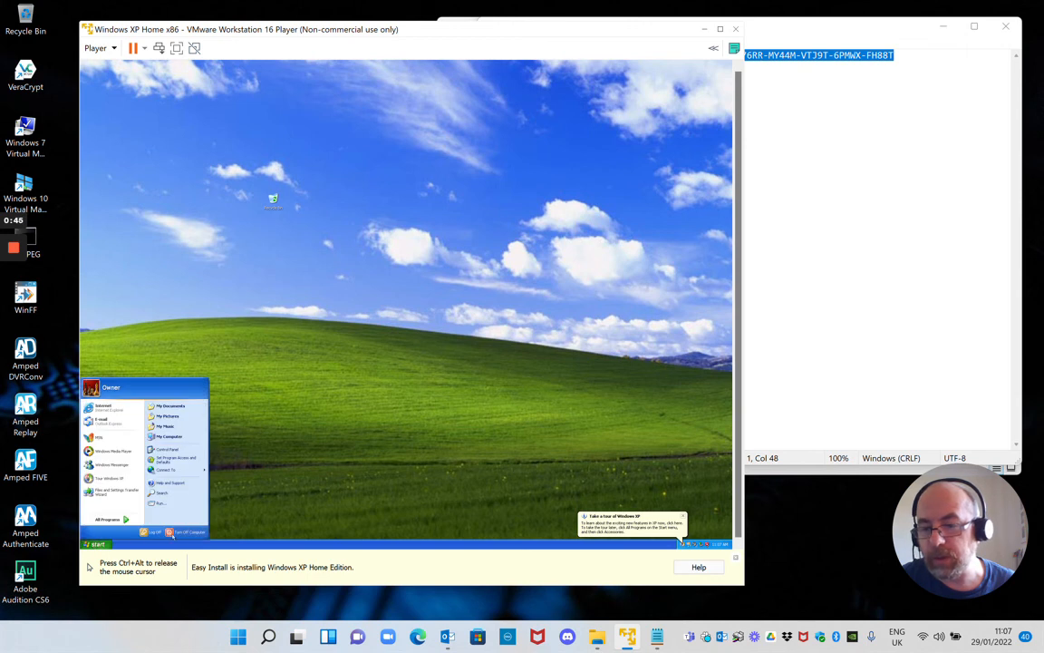
{"action": "left_click", "coordinate": [186, 532]}
{"action": "left_click", "coordinate": [405, 234]}
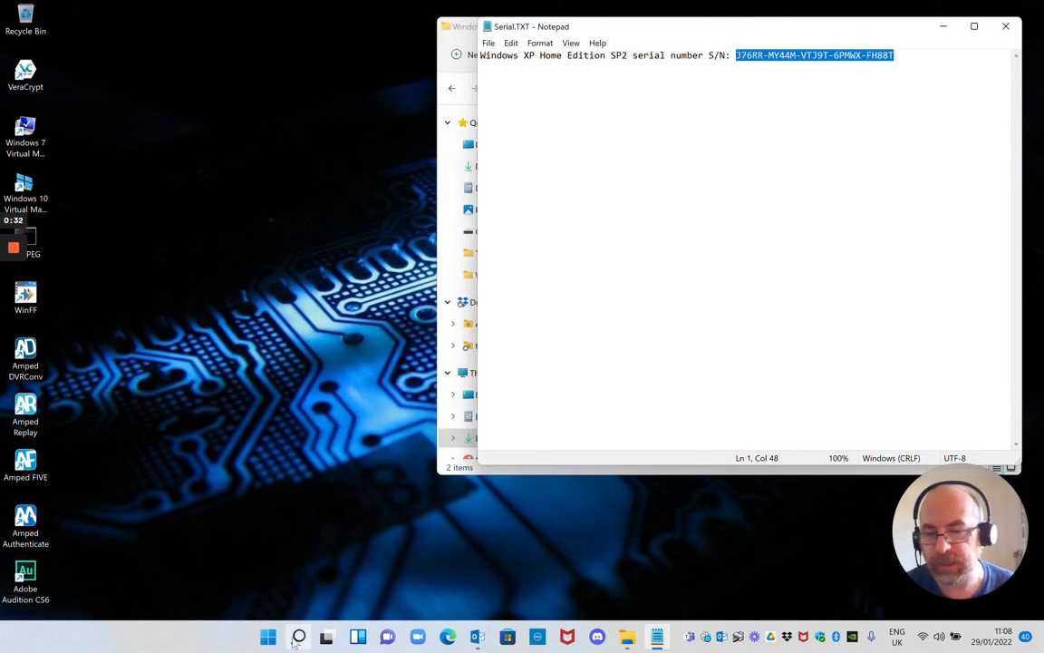
Search the host for "vm", launch VMware Workstation 16 Player again and open the settings of the Windows XP Home x86 virtual machine.
{"action": "left_click", "coordinate": [267, 637]}
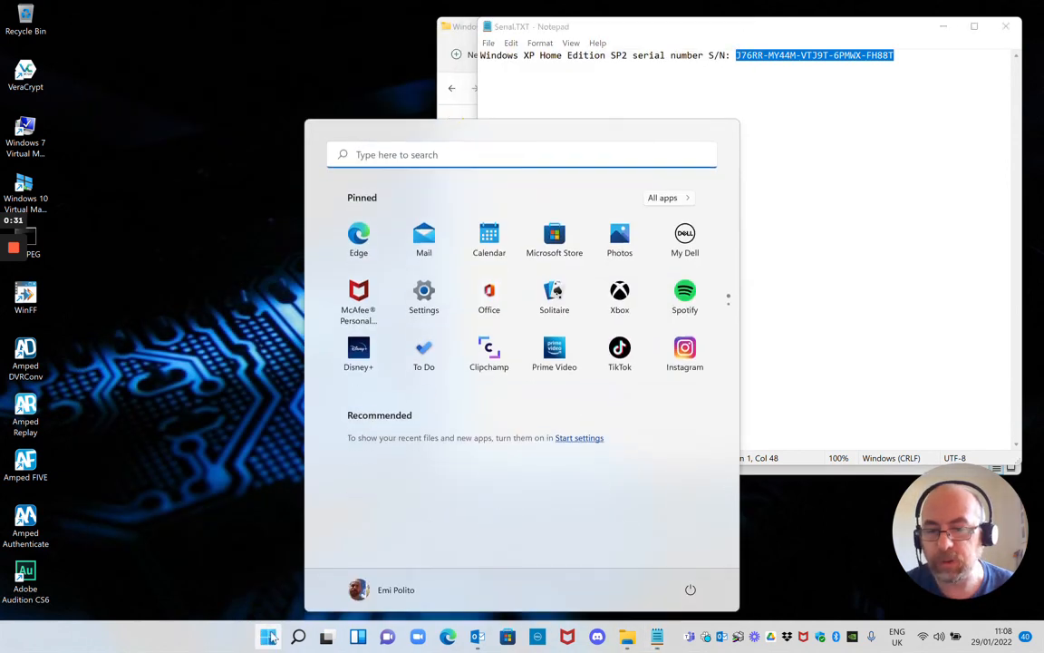
{"action": "type", "text": "vm"}
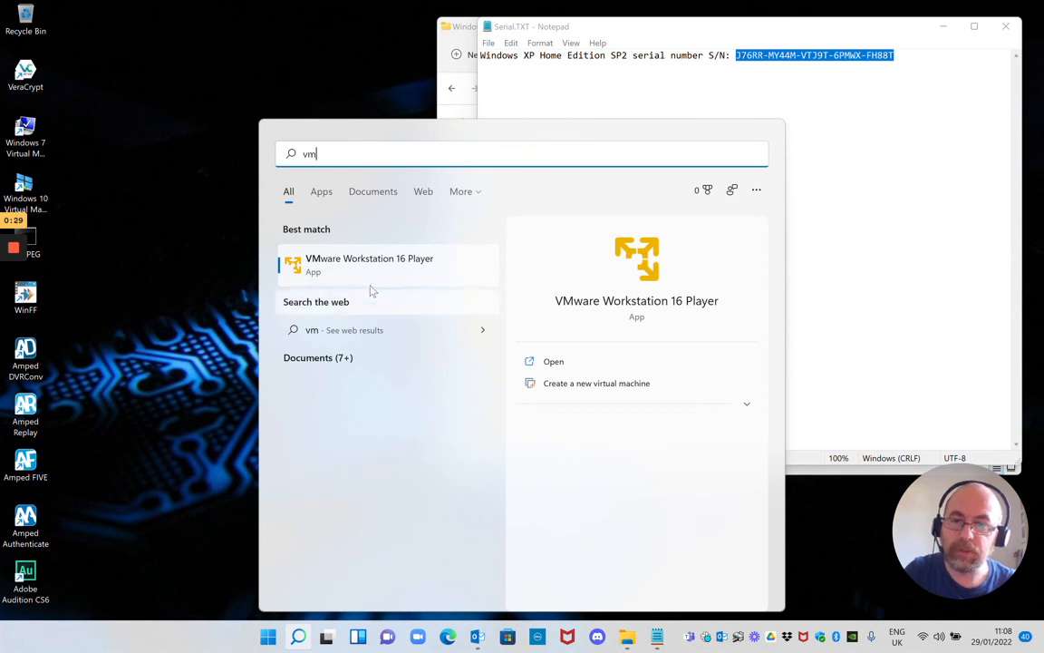
{"action": "left_click", "coordinate": [370, 272]}
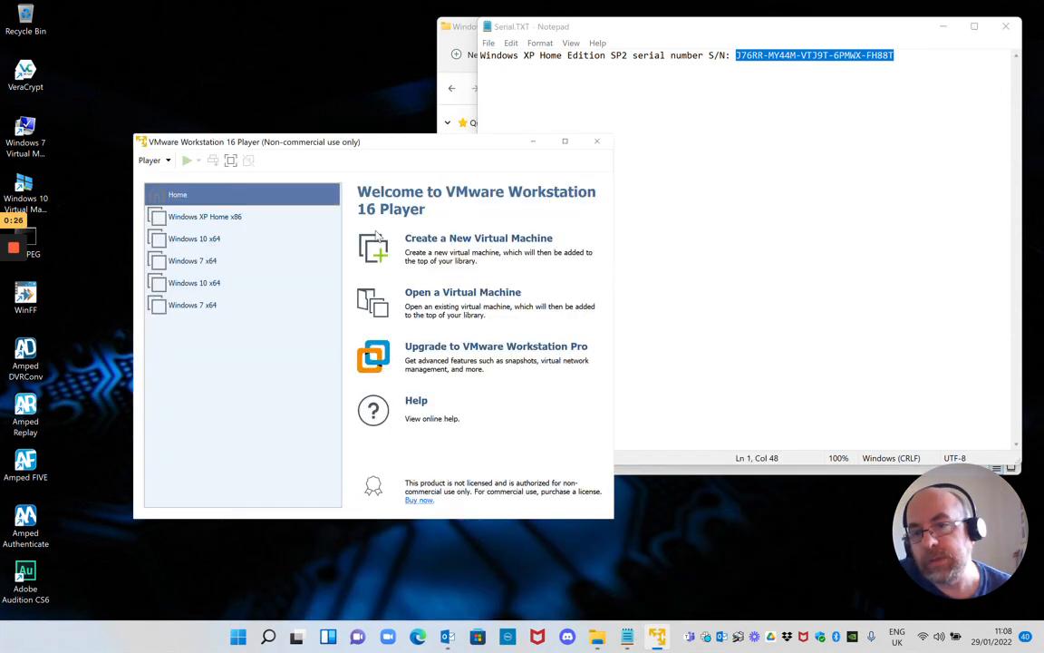
{"action": "left_click", "coordinate": [221, 217]}
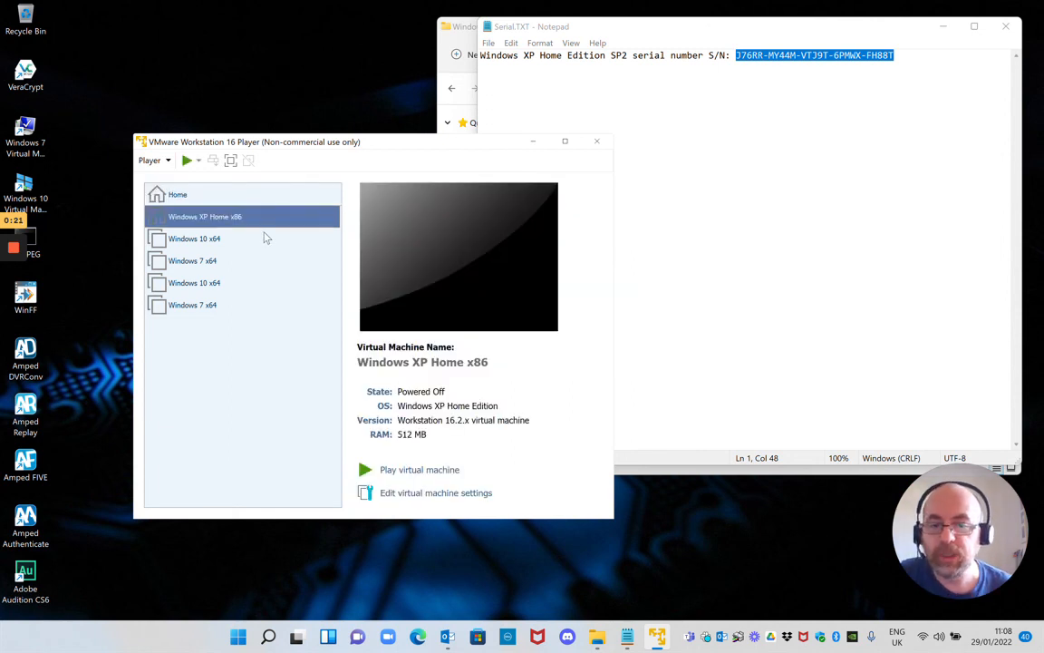
{"action": "left_click", "coordinate": [417, 495]}
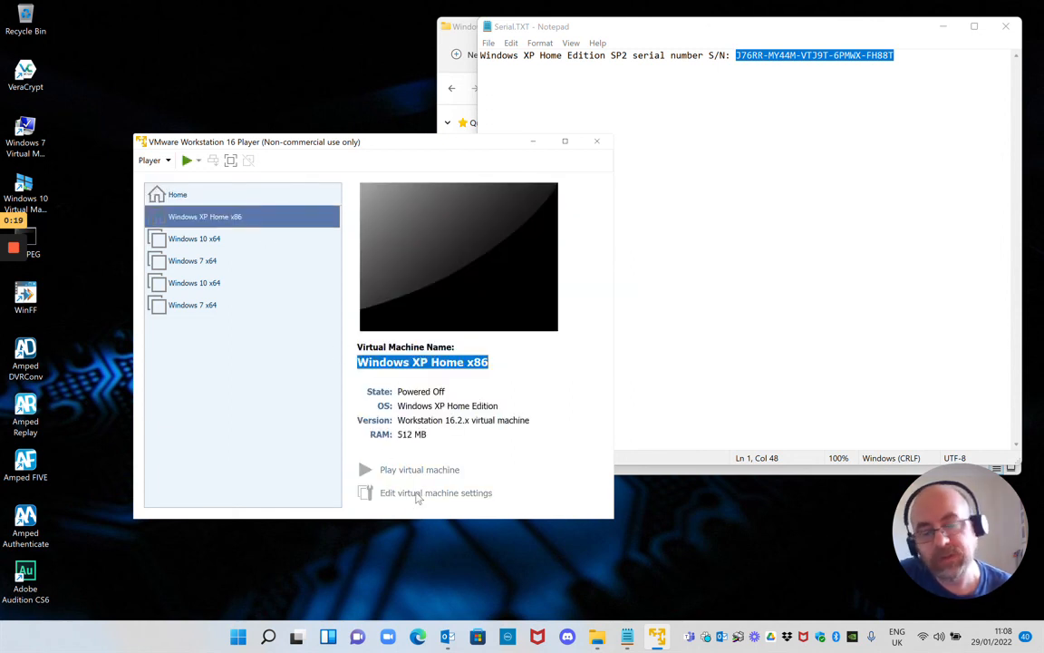